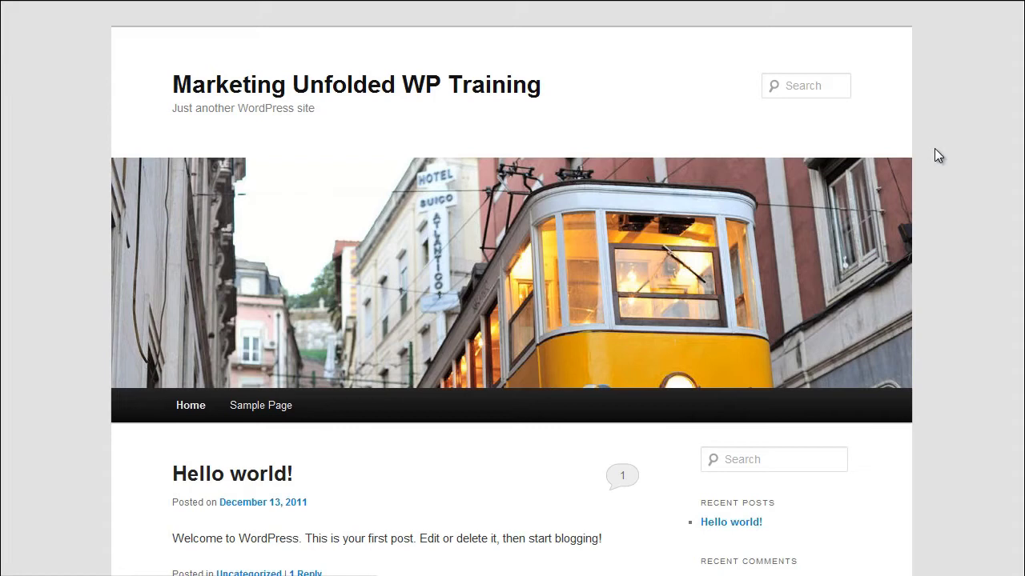
Step: Load the site's wp-admin login page by adding wp-admin to the address
{"action": "scroll", "coordinate": [935, 148], "scroll_direction": "down", "scroll_amount": 4}
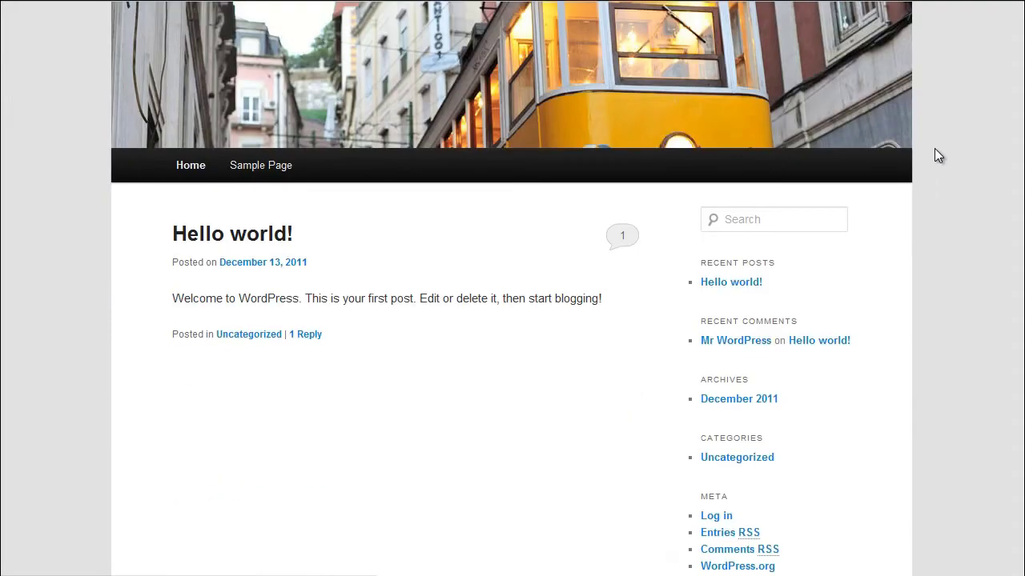
{"action": "left_click", "coordinate": [730, 427]}
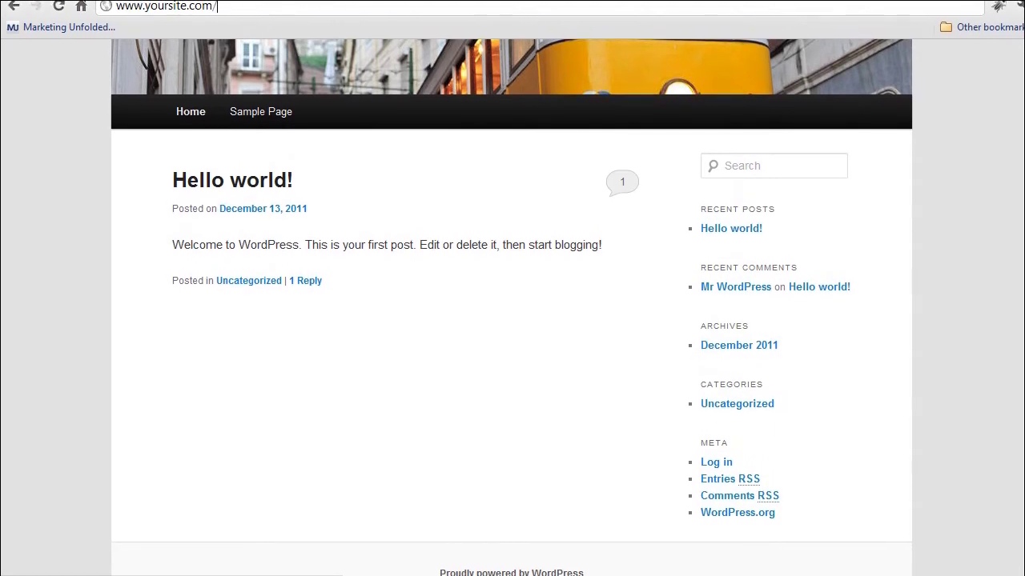
{"action": "type", "text": "w"}
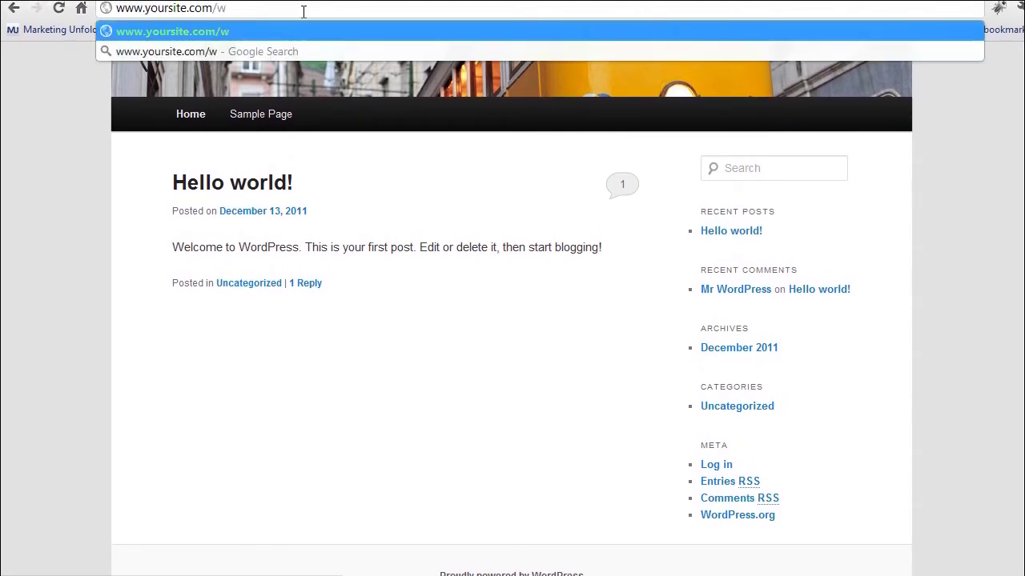
{"action": "type", "text": "p-admin"}
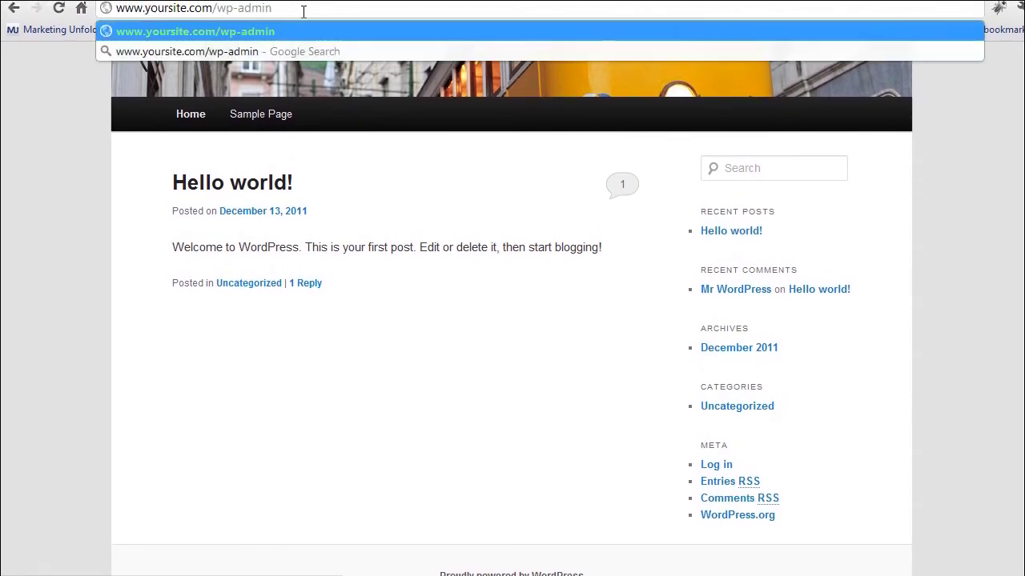
{"action": "key", "text": "Return"}
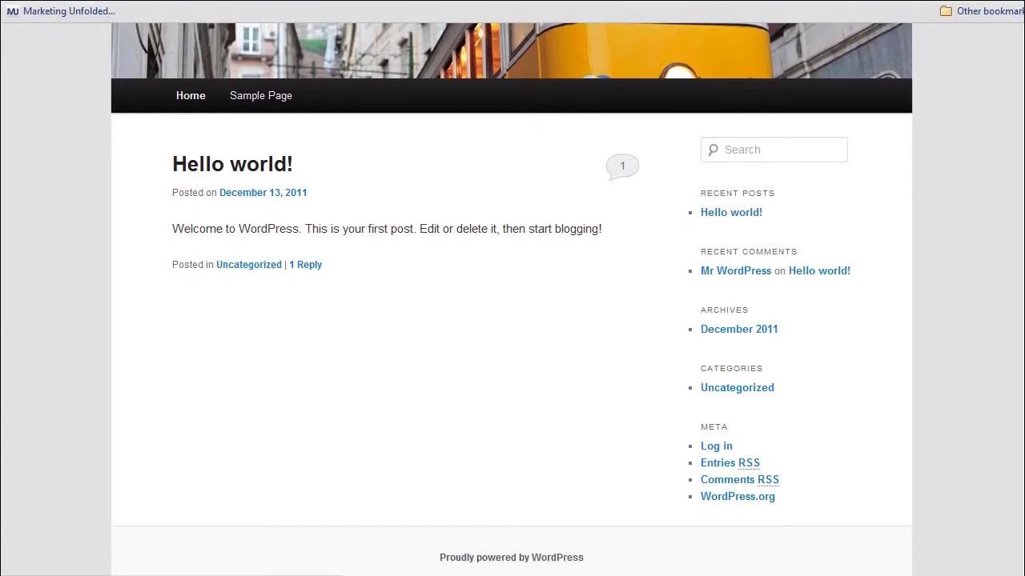
Step: Sign in with the administrator username and password
{"action": "type", "text": "adm"}
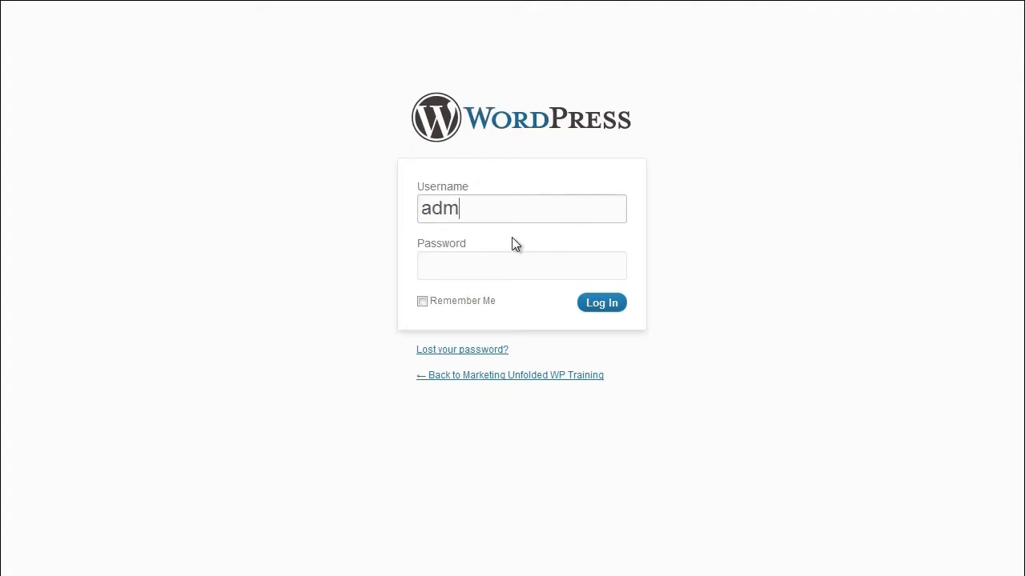
{"action": "type", "text": "in"}
{"action": "key", "text": "Tab"}
{"action": "type", "text": "•••••••"}
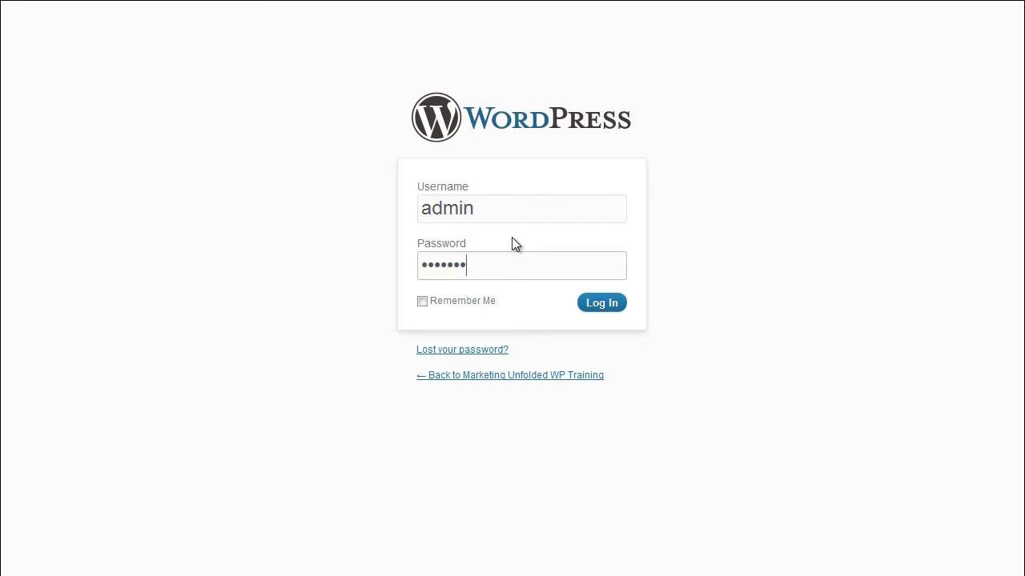
{"action": "type", "text": "•"}
{"action": "key", "text": "Return"}
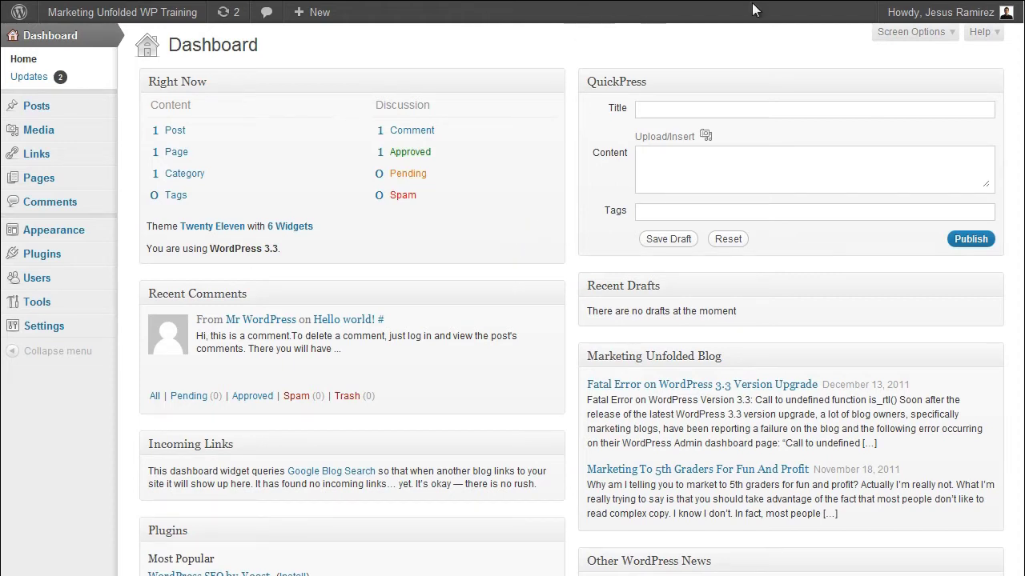
Step: Look over the Right Now, QuickPress and blog panels, then reveal Visit Site under the site name
{"action": "mouse_move", "coordinate": [115, 20]}
{"action": "mouse_move", "coordinate": [184, 17]}
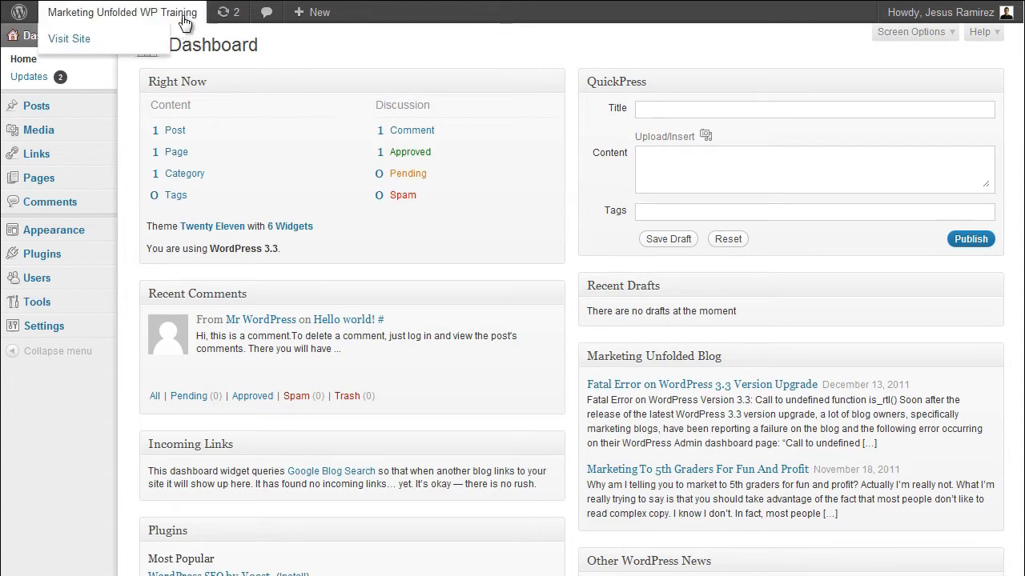
Step: Visit the public front page and enter 'keyword phrase' in the site search
{"action": "left_click", "coordinate": [120, 19]}
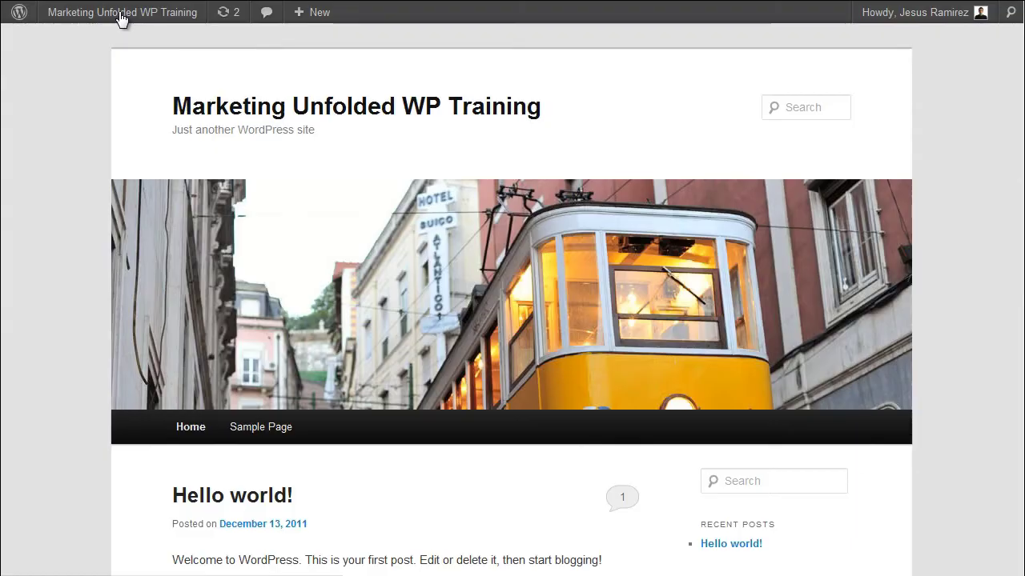
{"action": "mouse_move", "coordinate": [138, 19]}
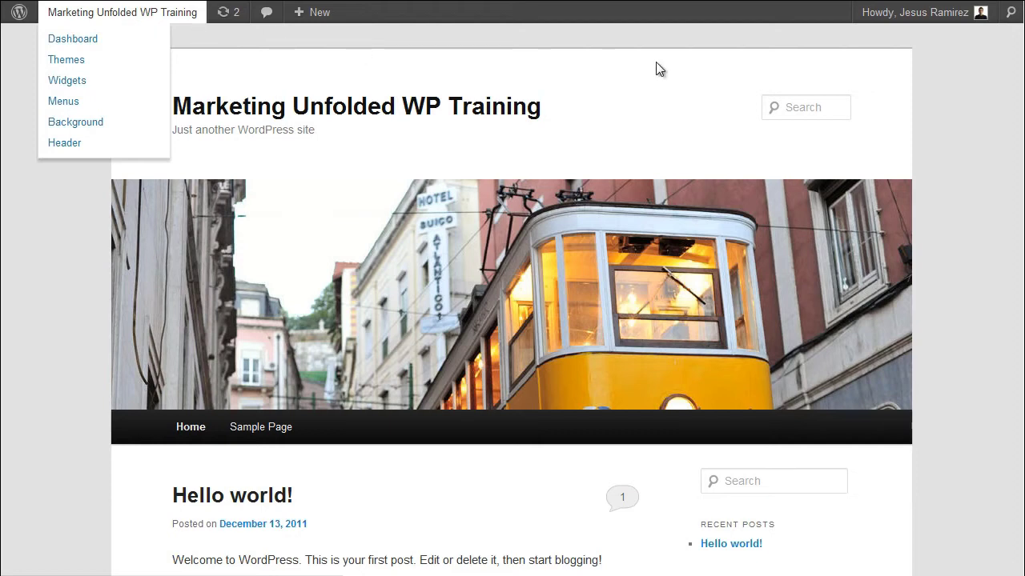
{"action": "left_click", "coordinate": [1009, 14]}
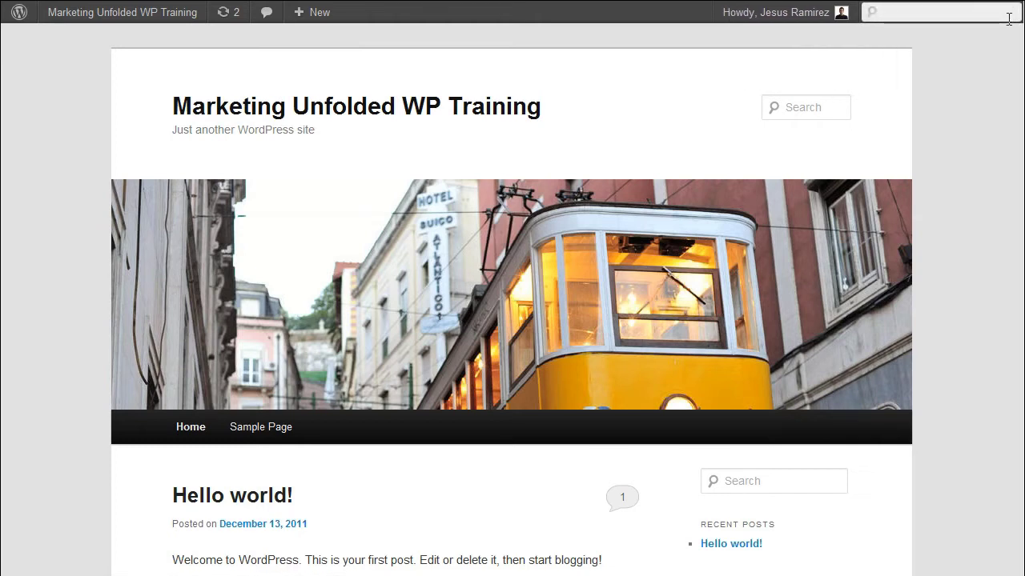
{"action": "type", "text": "keyword phrase"}
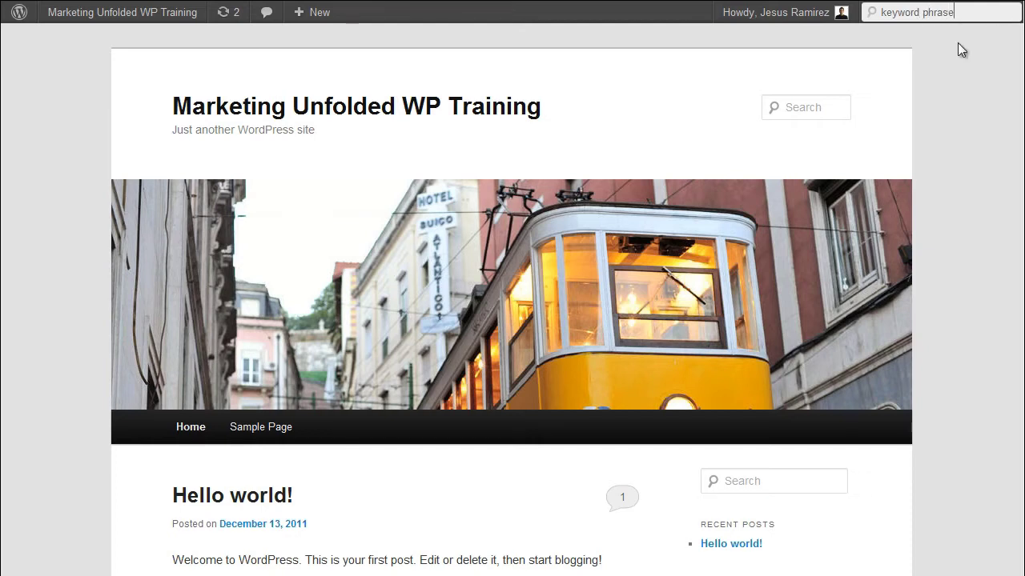
Step: Go back to the admin Dashboard from the site-name menu and show the WordPress logo menu
{"action": "left_click", "coordinate": [154, 20]}
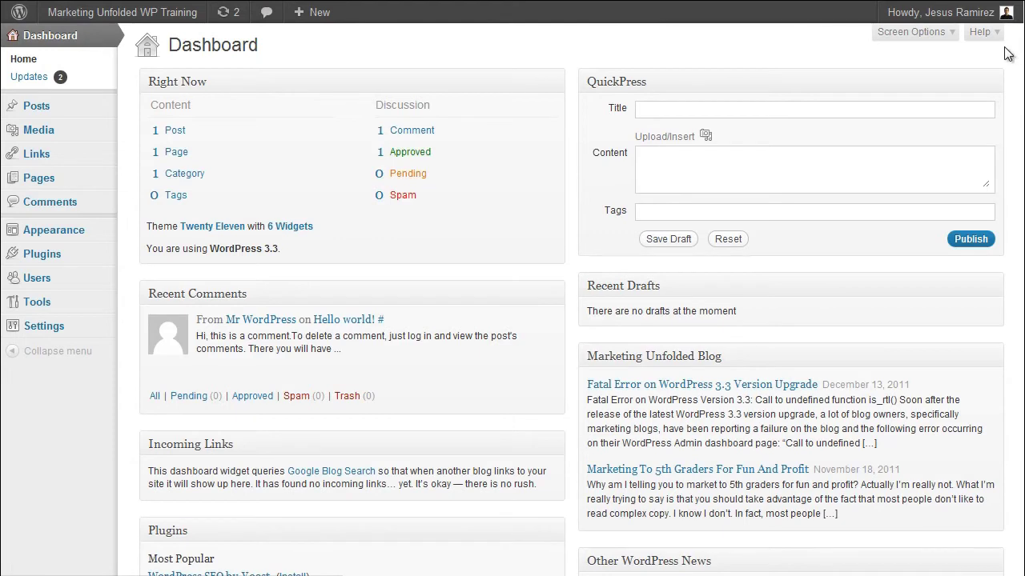
{"action": "mouse_move", "coordinate": [905, 16]}
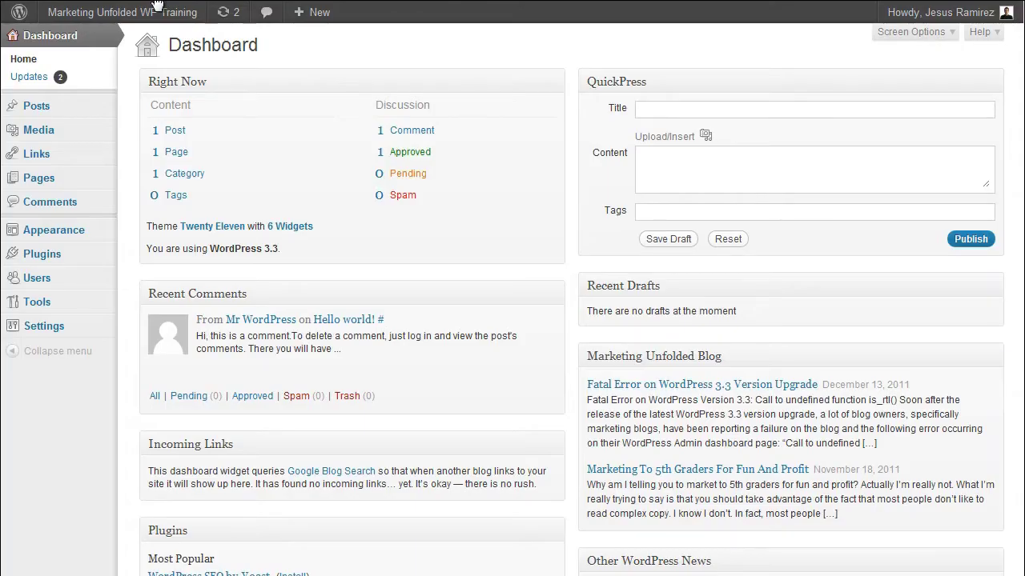
{"action": "mouse_move", "coordinate": [19, 16]}
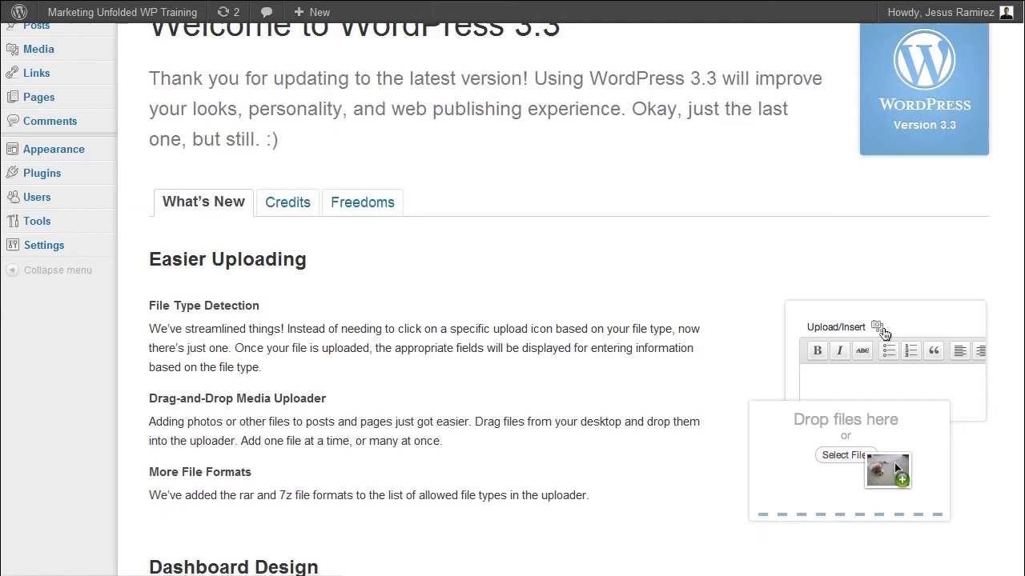
Step: Read through What's New: Easier Uploading, Dashboard Design and new feature pointers
{"action": "scroll", "coordinate": [512, 300], "scroll_direction": "down", "scroll_amount": 4}
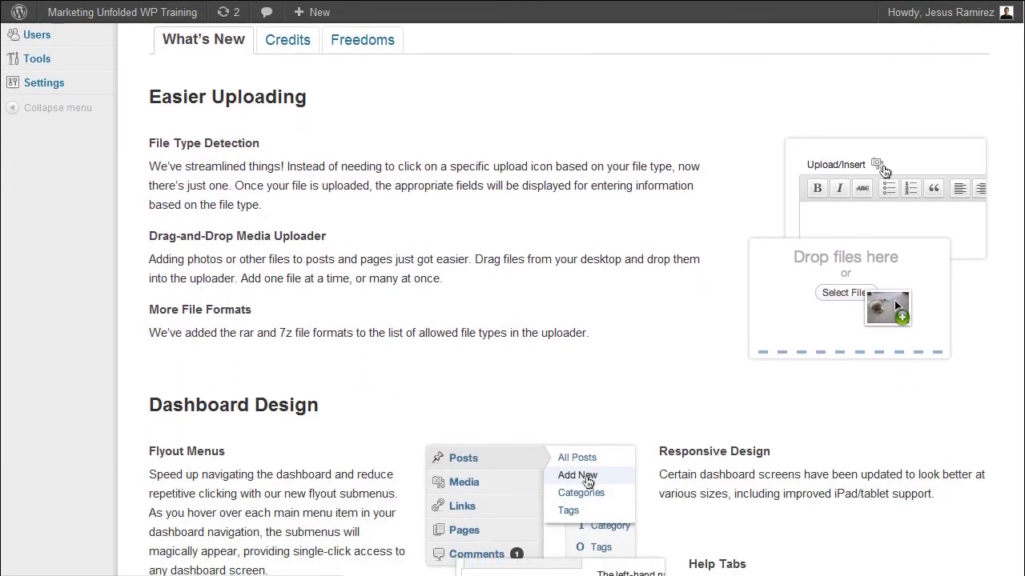
{"action": "scroll", "coordinate": [513, 300], "scroll_direction": "down", "scroll_amount": 4}
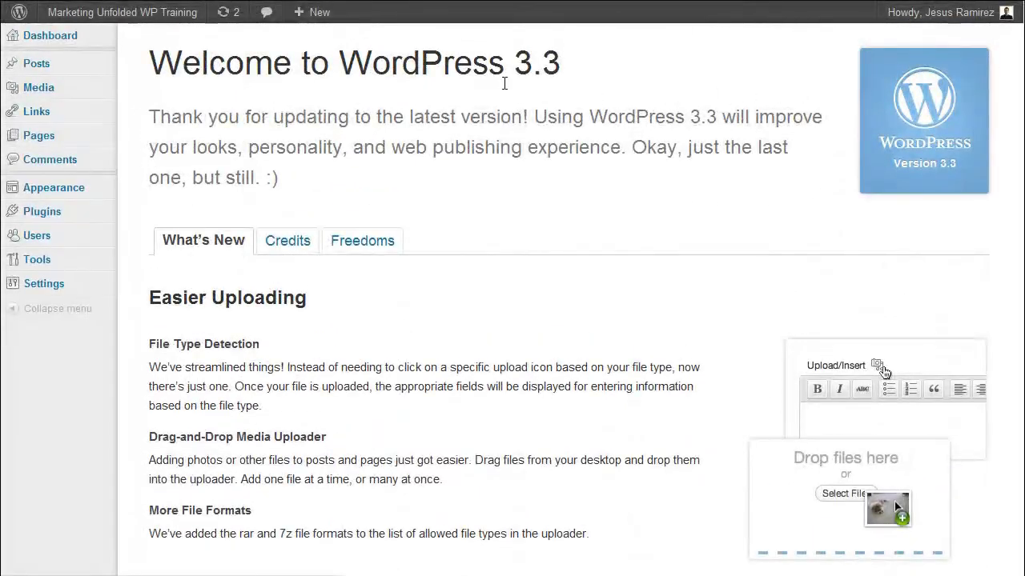
{"action": "mouse_move", "coordinate": [331, 26]}
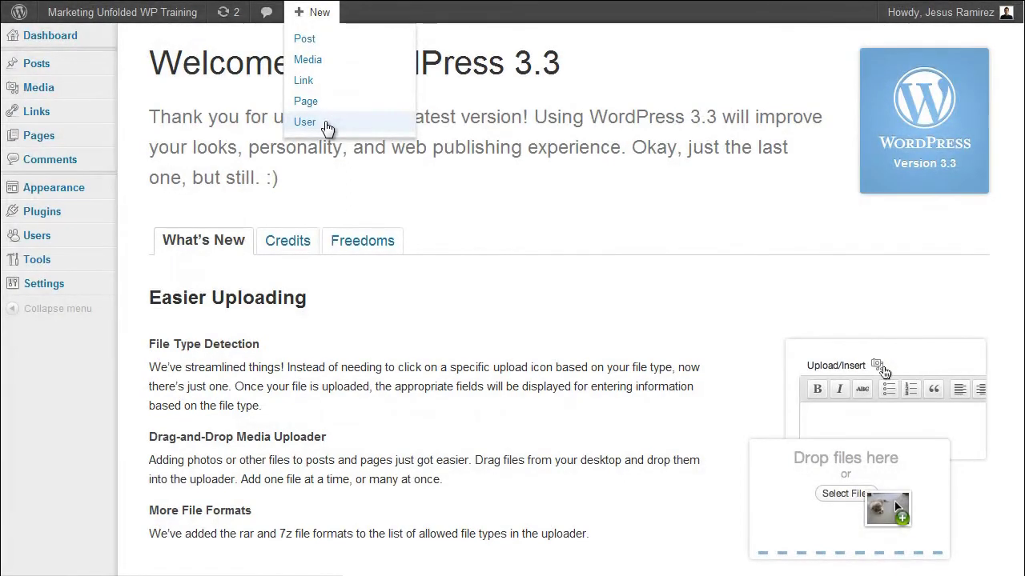
Step: Open the Comments page, then go to Edit My Profile from the Howdy account menu
{"action": "left_click", "coordinate": [268, 22]}
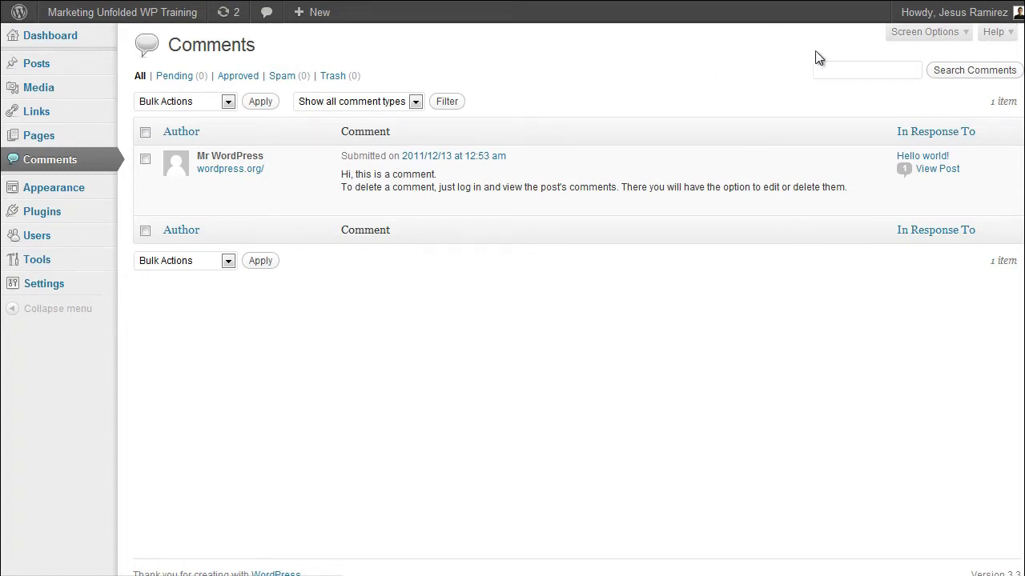
{"action": "mouse_move", "coordinate": [958, 19]}
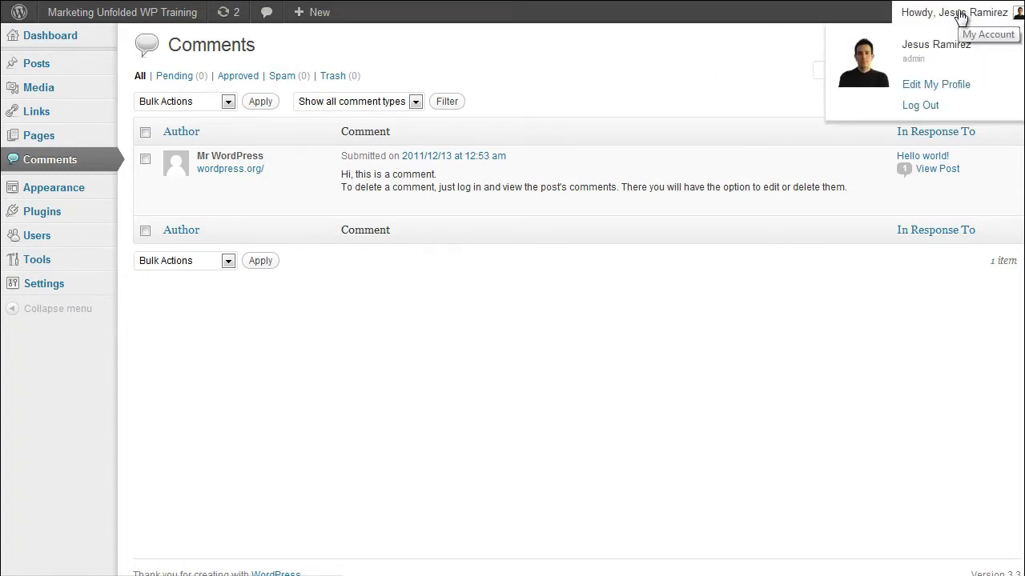
{"action": "left_click", "coordinate": [947, 85]}
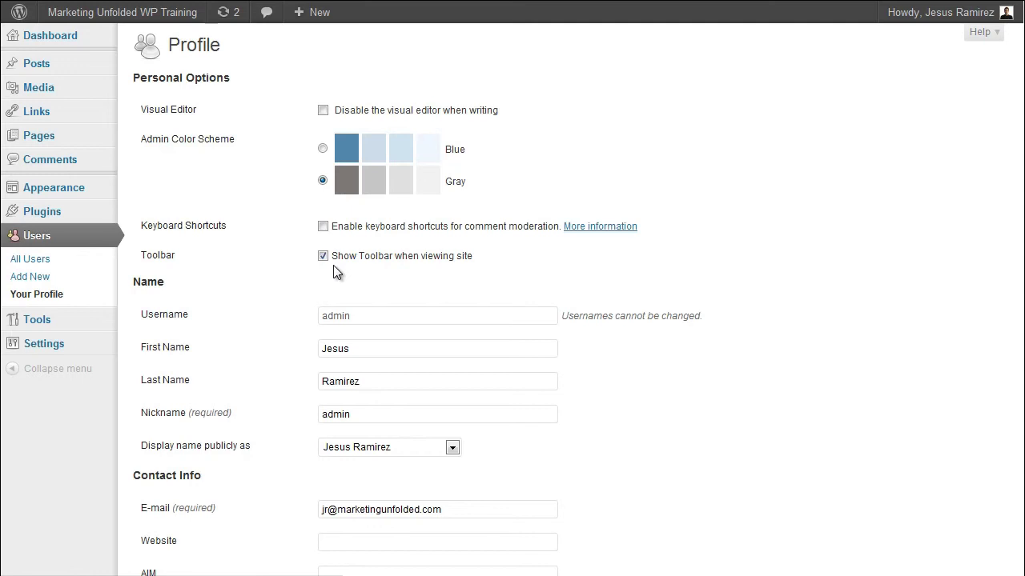
Step: Scroll through the Profile page's personal options, name and contact info sections
{"action": "scroll", "coordinate": [297, 288], "scroll_direction": "down", "scroll_amount": 5}
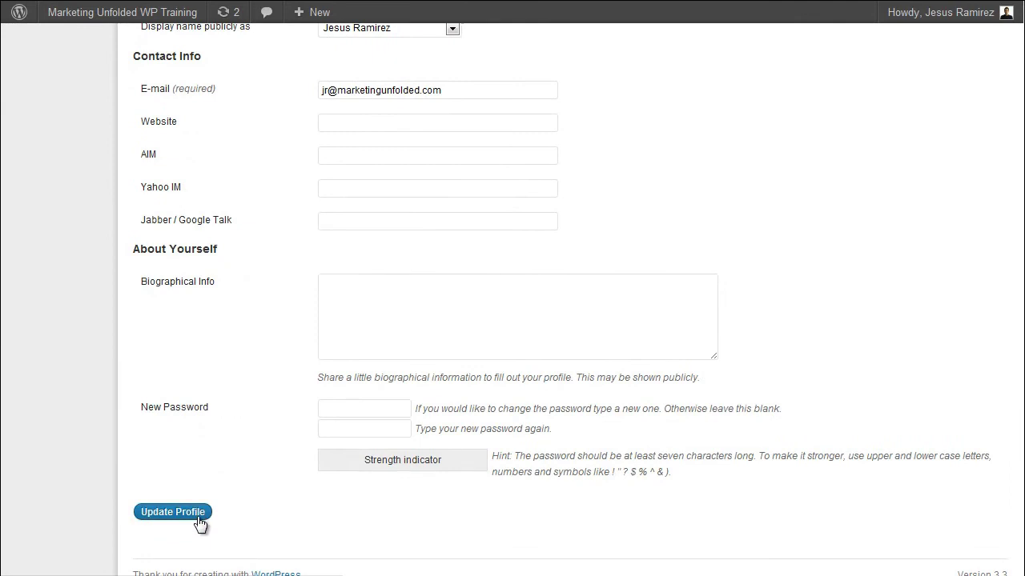
{"action": "scroll", "coordinate": [256, 518], "scroll_direction": "up", "scroll_amount": 3}
{"action": "scroll", "coordinate": [256, 518], "scroll_direction": "up", "scroll_amount": 3}
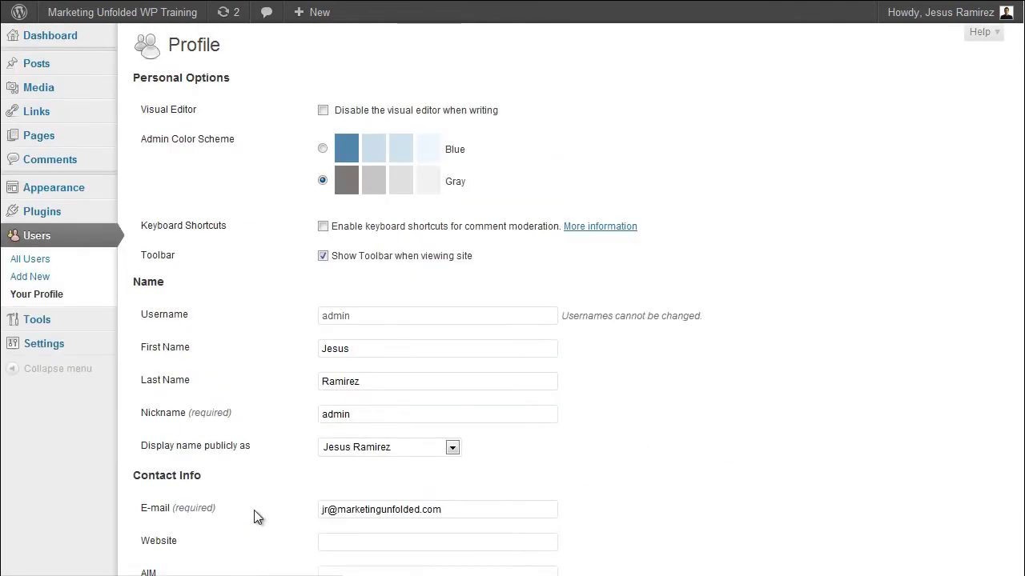
Step: Select Twenty Ten and Twenty Eleven on the Updates page and update both to 1.3
{"action": "left_click", "coordinate": [234, 26]}
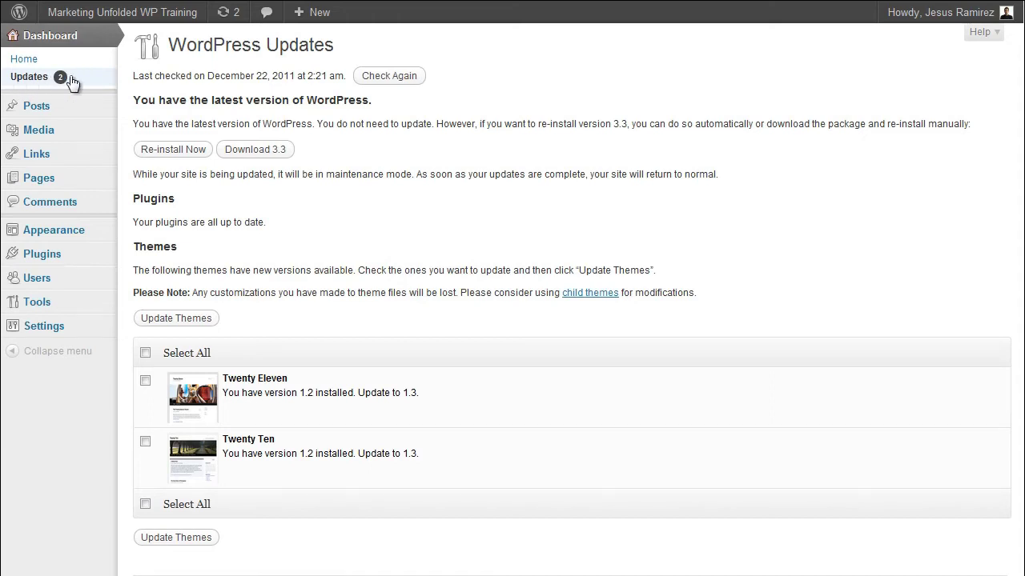
{"action": "scroll", "coordinate": [325, 241], "scroll_direction": "down", "scroll_amount": 1}
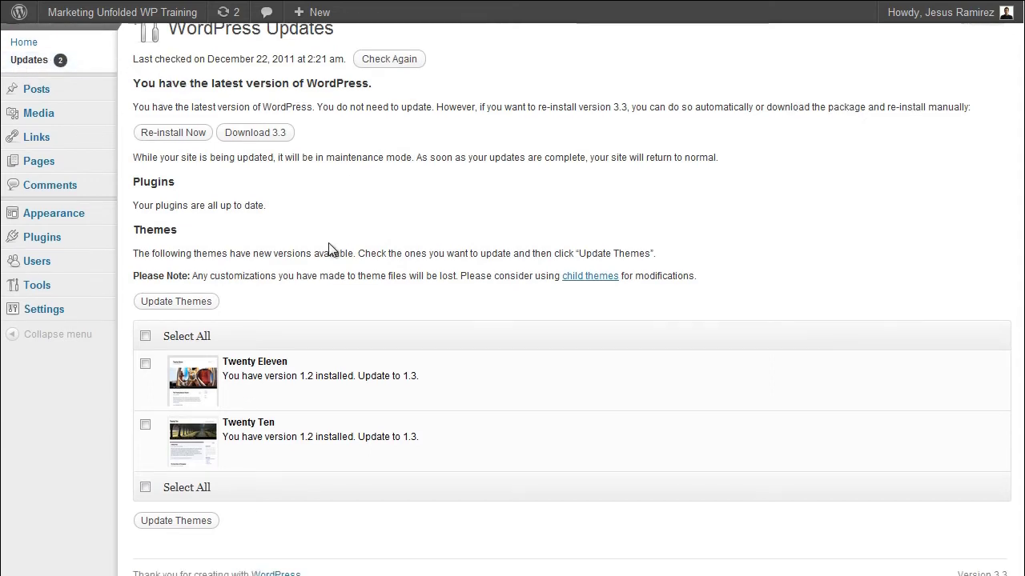
{"action": "left_click", "coordinate": [144, 425]}
{"action": "left_click", "coordinate": [145, 365]}
{"action": "left_click", "coordinate": [188, 523]}
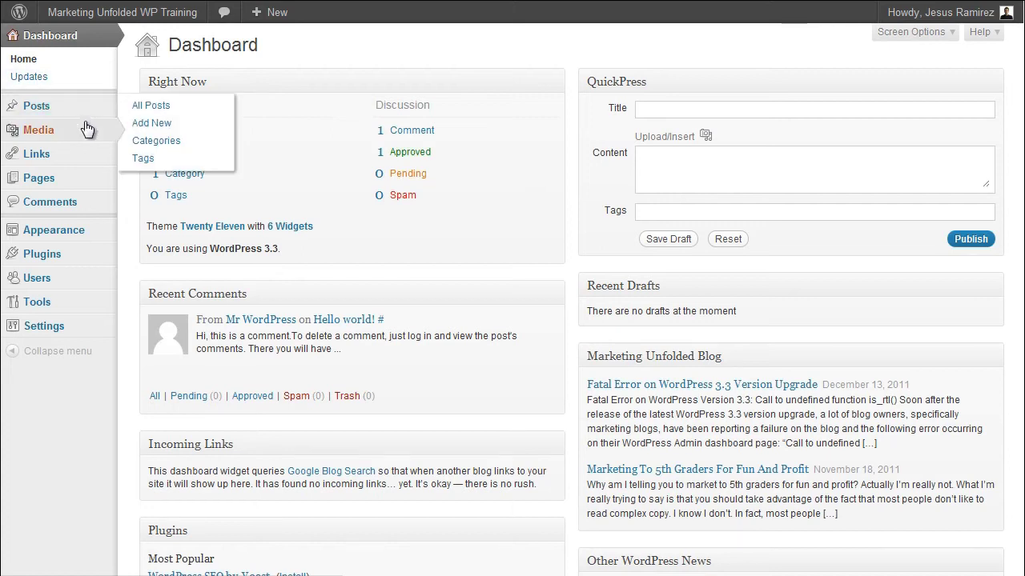
{"action": "mouse_move", "coordinate": [88, 145]}
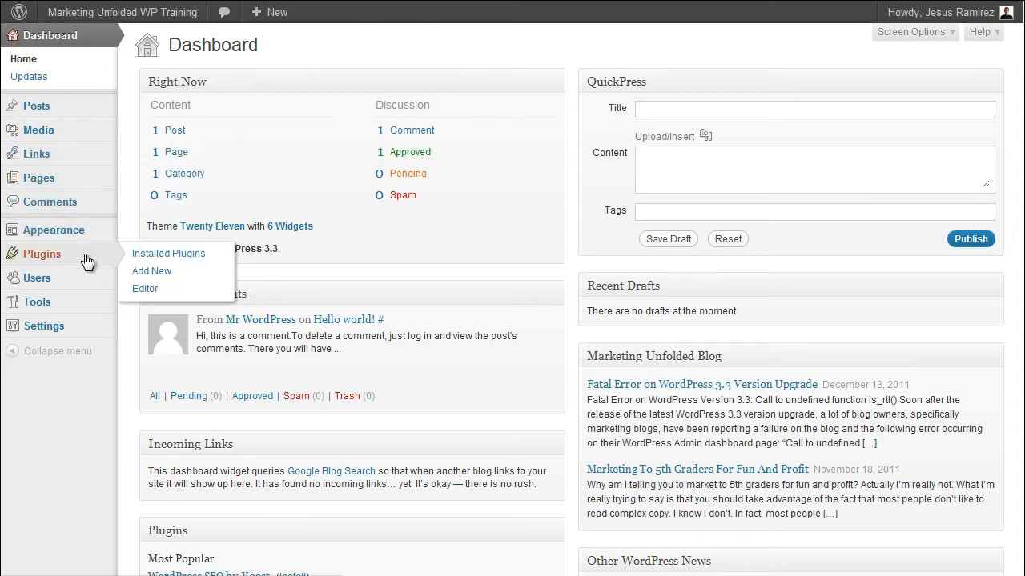
{"action": "mouse_move", "coordinate": [87, 286]}
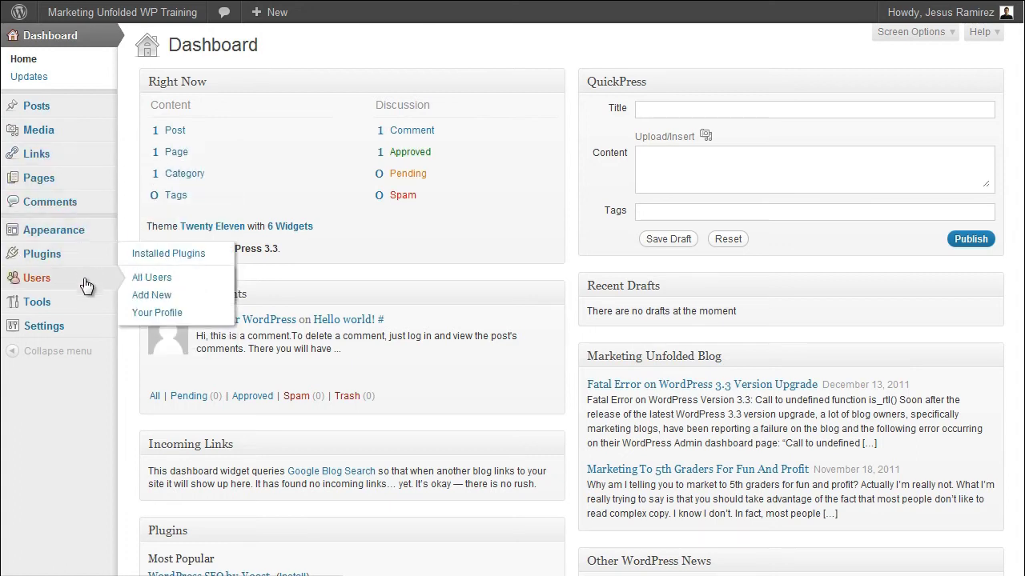
{"action": "left_click", "coordinate": [81, 360]}
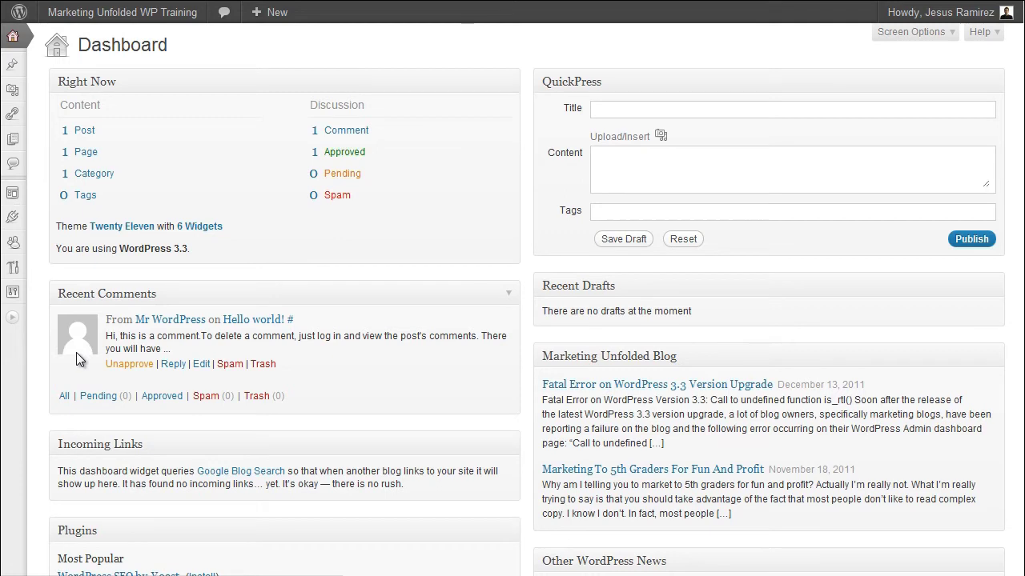
{"action": "left_click", "coordinate": [16, 324]}
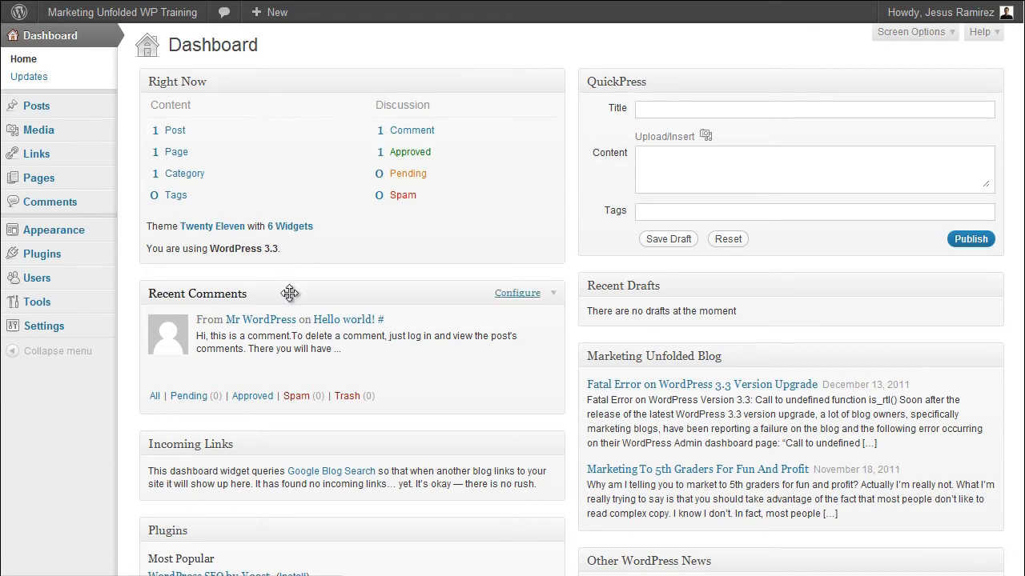
{"action": "mouse_move", "coordinate": [280, 318]}
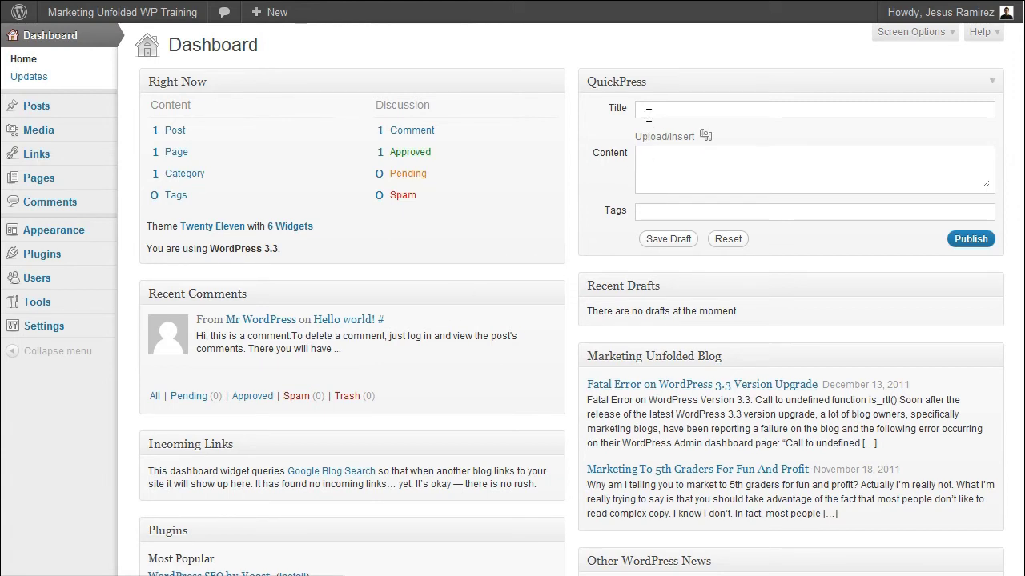
{"action": "type", "text": "Title"}
{"action": "left_click", "coordinate": [651, 161]}
{"action": "type", "text": "Content"}
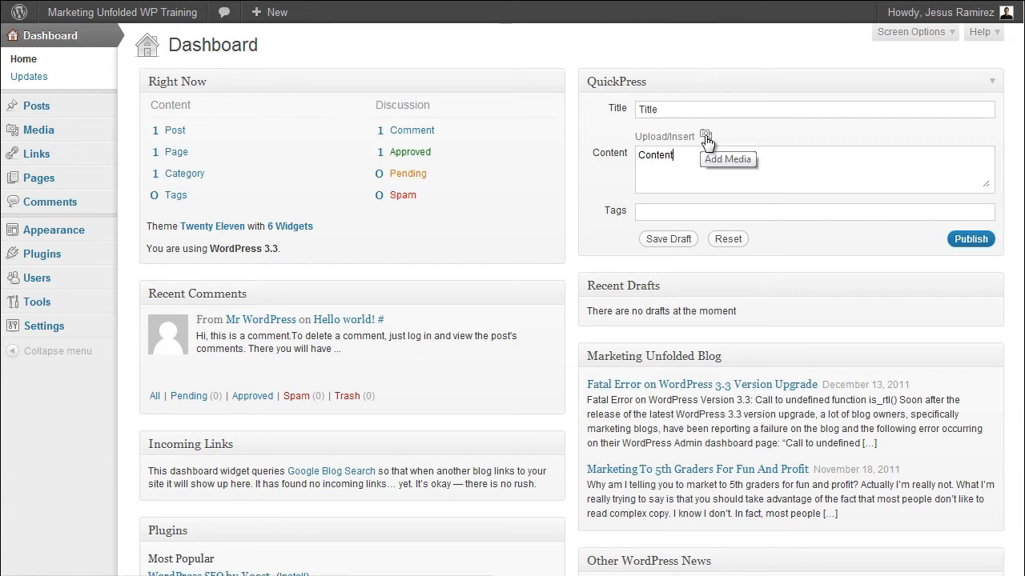
{"action": "left_click", "coordinate": [670, 210]}
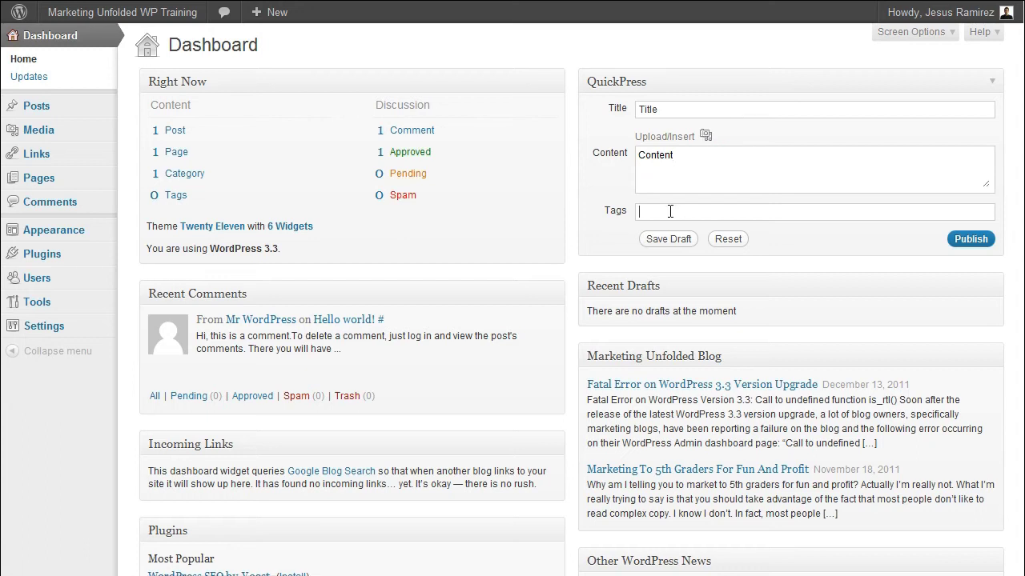
{"action": "type", "text": "keywords"}
{"action": "left_click", "coordinate": [725, 241]}
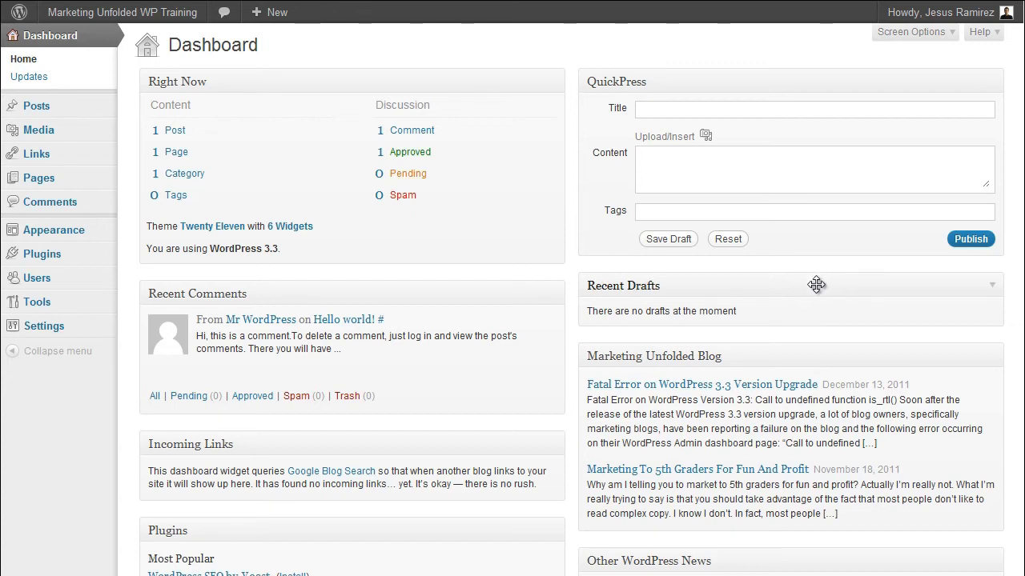
{"action": "left_click", "coordinate": [995, 290]}
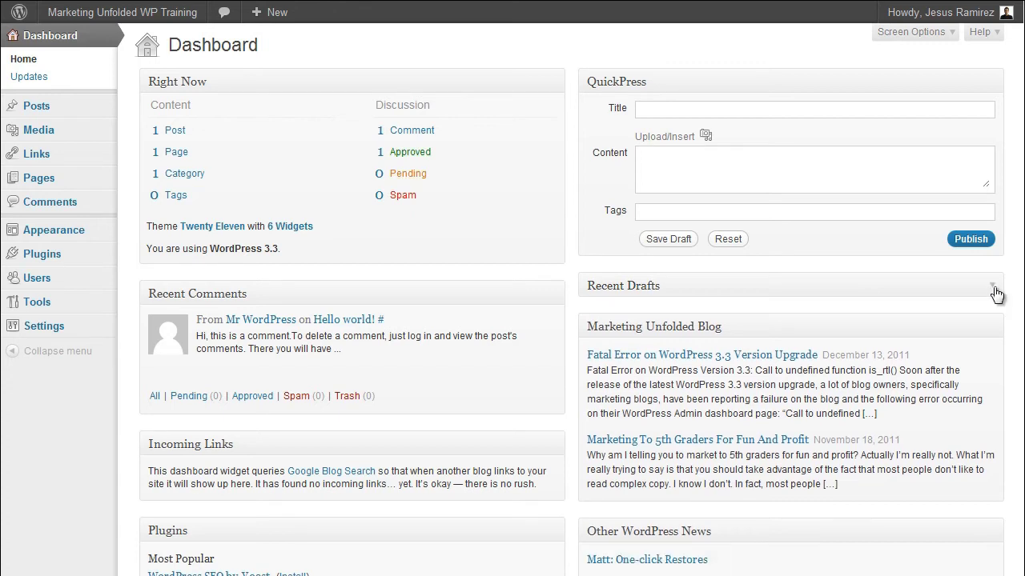
{"action": "left_click", "coordinate": [777, 286]}
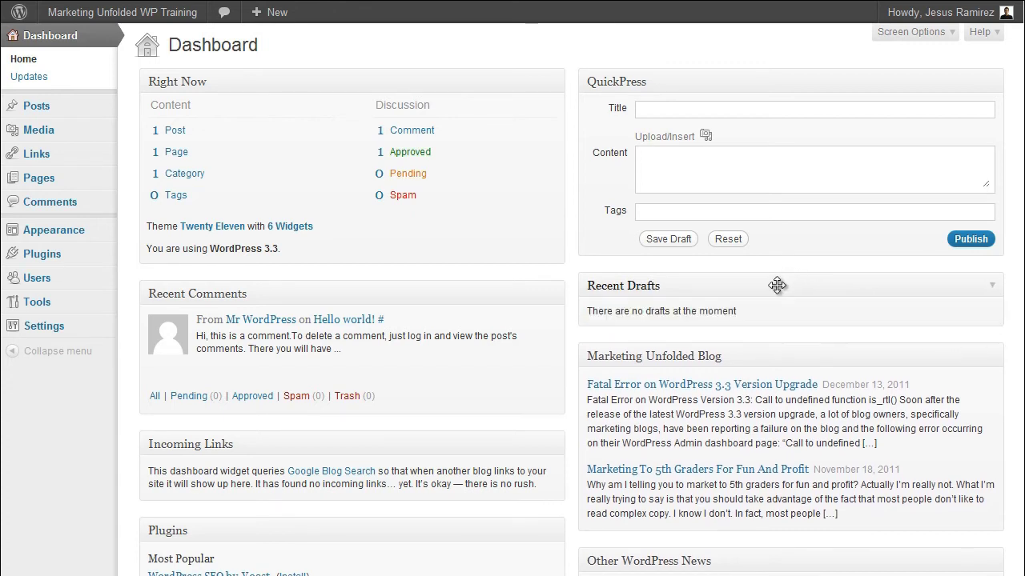
{"action": "left_click", "coordinate": [776, 286]}
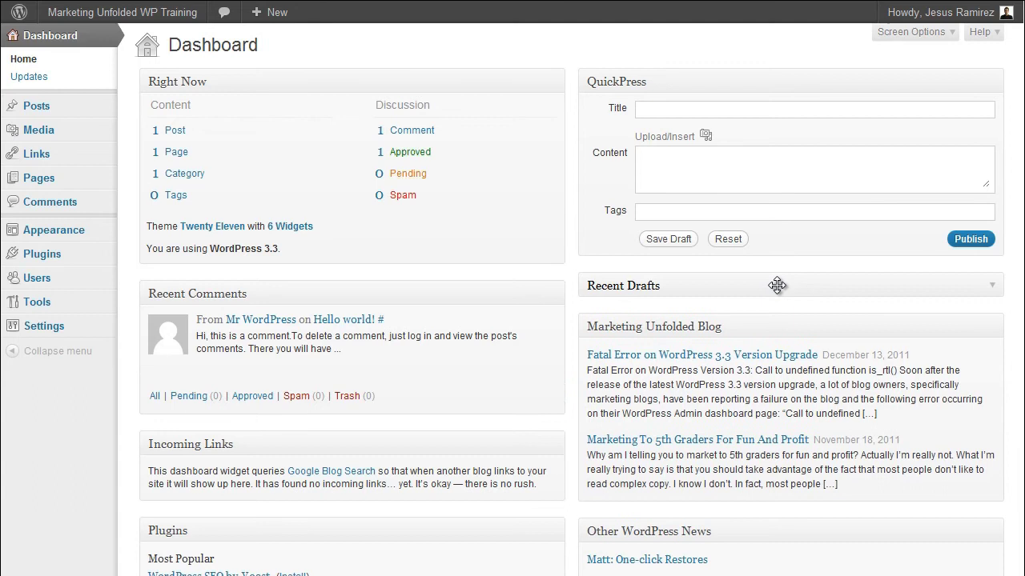
{"action": "left_click", "coordinate": [776, 286]}
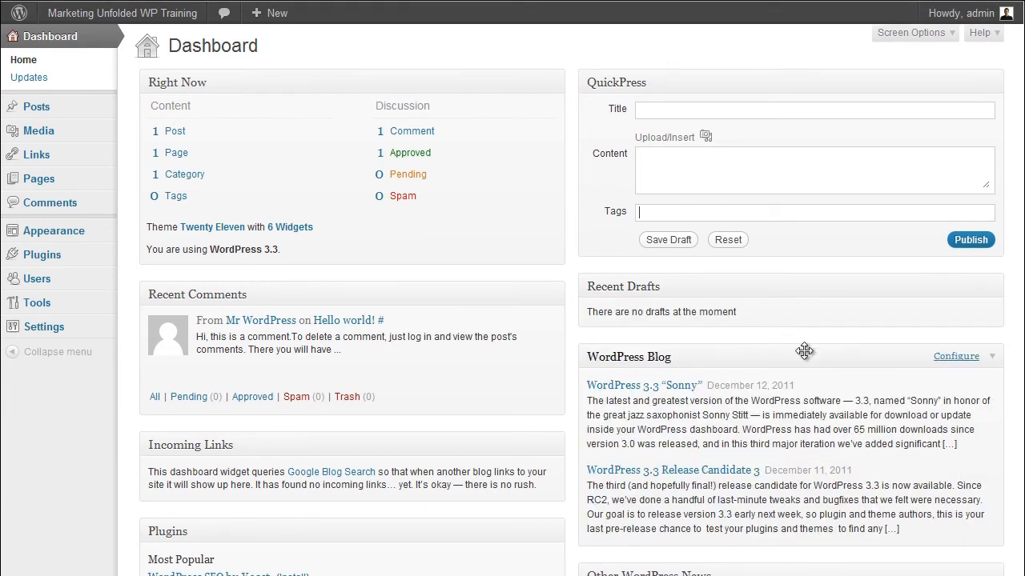
{"action": "scroll", "coordinate": [804, 352], "scroll_direction": "down", "scroll_amount": 1}
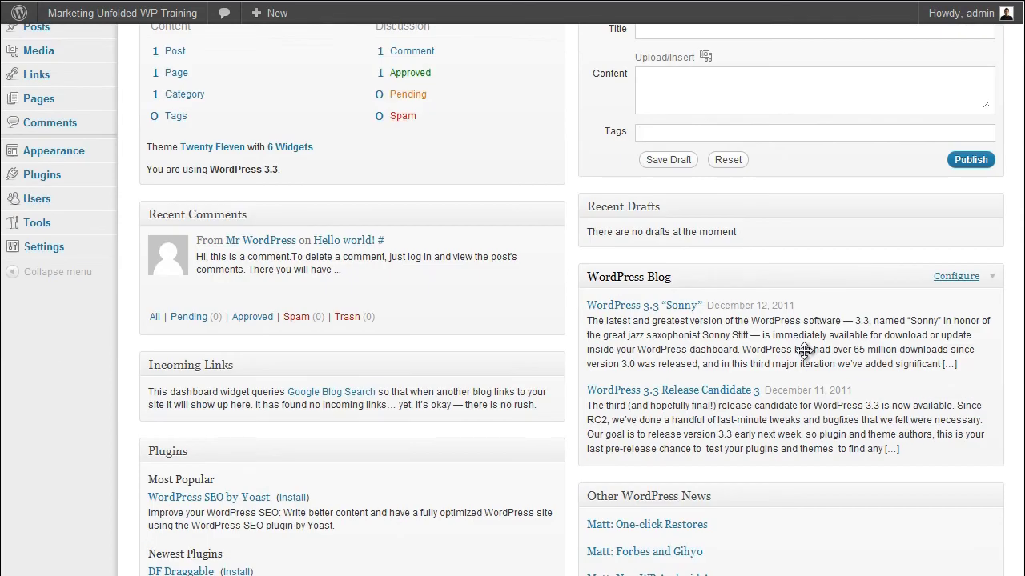
Step: Configure the WordPress Blog widget with the pasted Feedburner URL and title 'Marketing Unfolded Blog'
{"action": "left_click", "coordinate": [955, 279]}
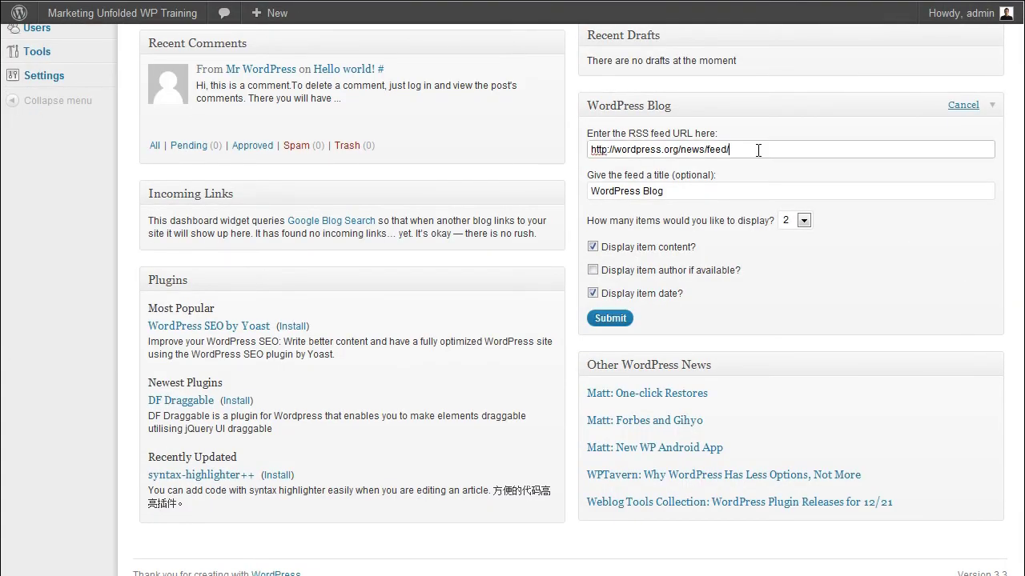
{"action": "left_click_drag", "start_coordinate": [759, 148], "coordinate": [452, 151]}
{"action": "type", "text": "http://feeds.feedburner.com/MarketingUnfolded"}
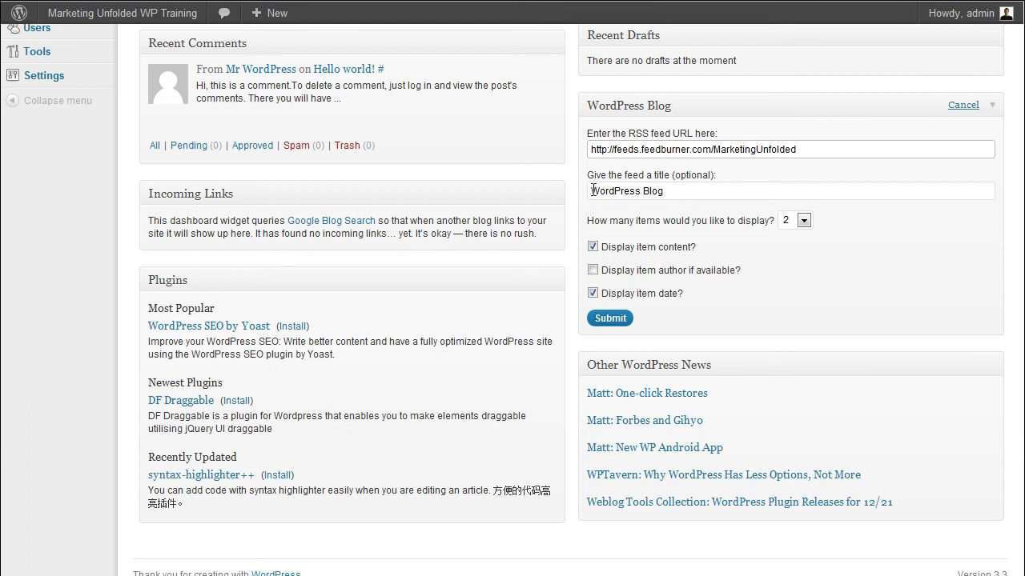
{"action": "left_click_drag", "start_coordinate": [593, 192], "coordinate": [723, 194]}
{"action": "type", "text": "M"}
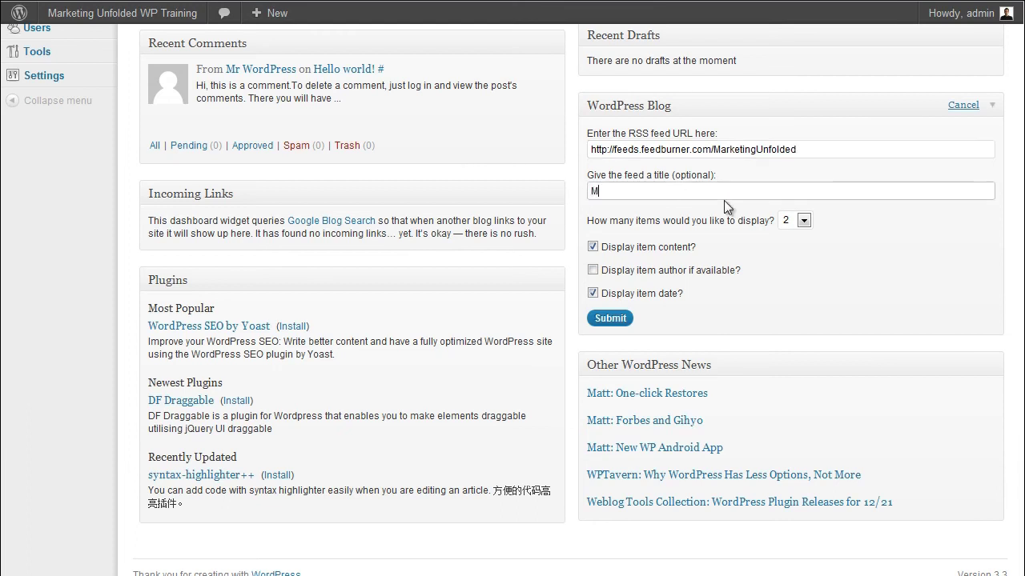
{"action": "type", "text": "arketing Un"}
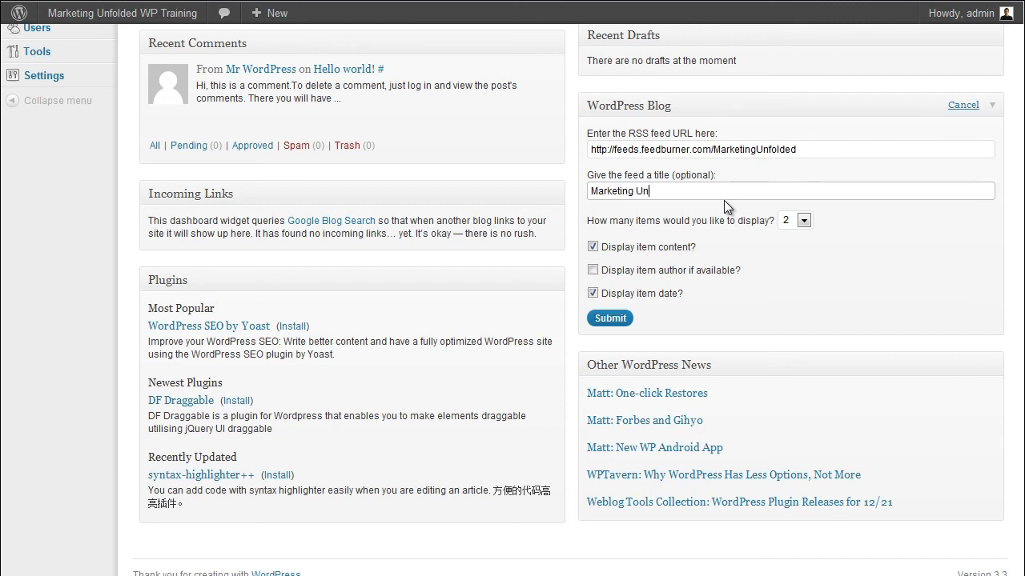
{"action": "type", "text": "folded Blog"}
{"action": "left_click", "coordinate": [610, 319]}
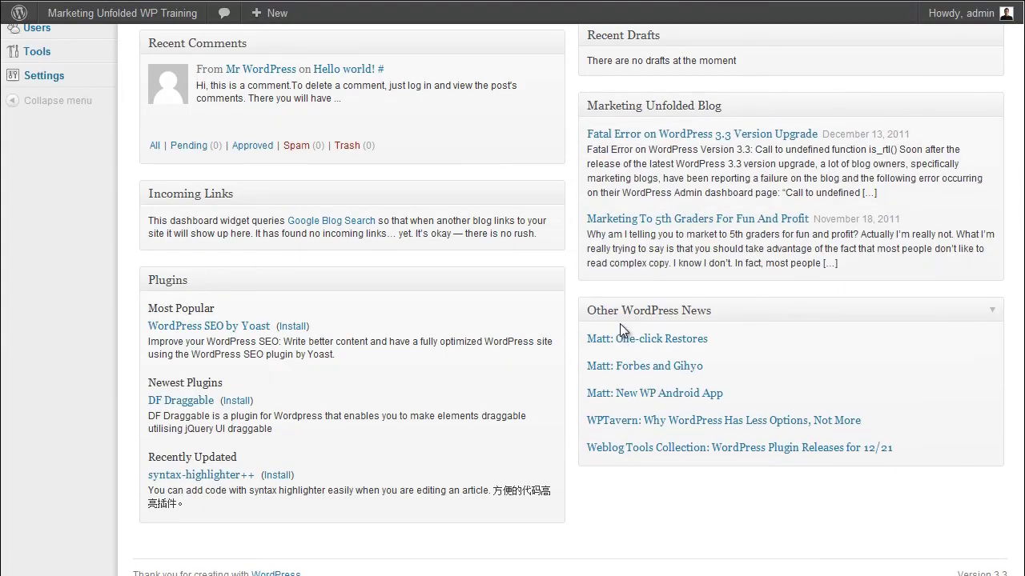
{"action": "scroll", "coordinate": [704, 292], "scroll_direction": "up", "scroll_amount": 2}
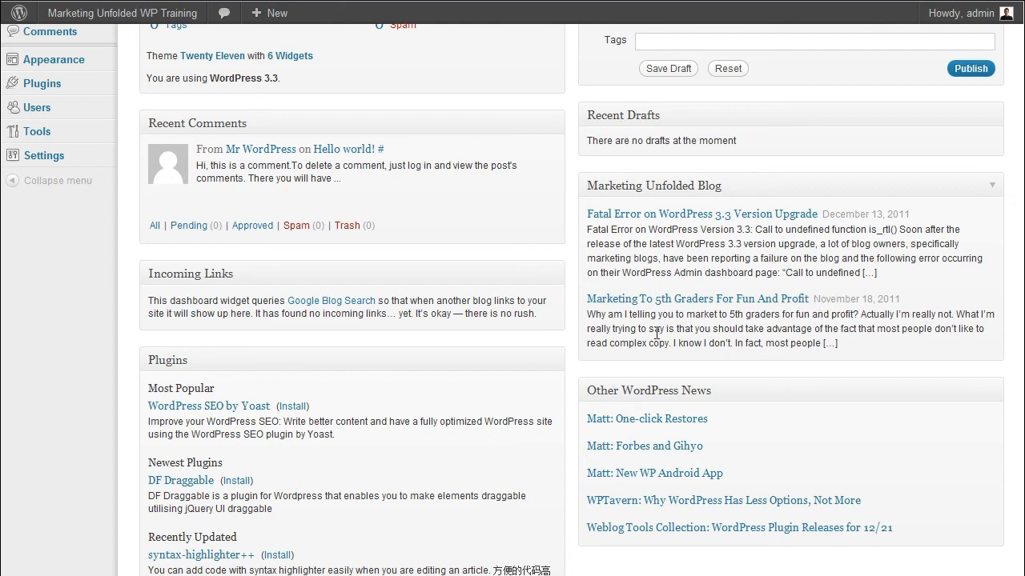
{"action": "scroll", "coordinate": [657, 333], "scroll_direction": "up", "scroll_amount": 4}
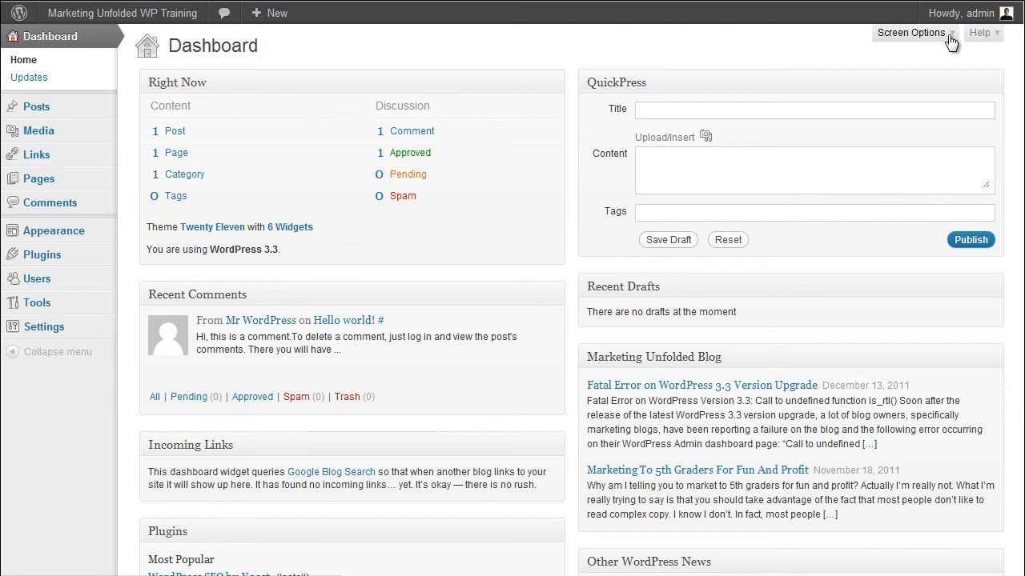
Step: In Screen Options, hide Other WordPress News, Marketing Unfolded Blog, Recent Drafts and QuickPress
{"action": "left_click", "coordinate": [950, 41]}
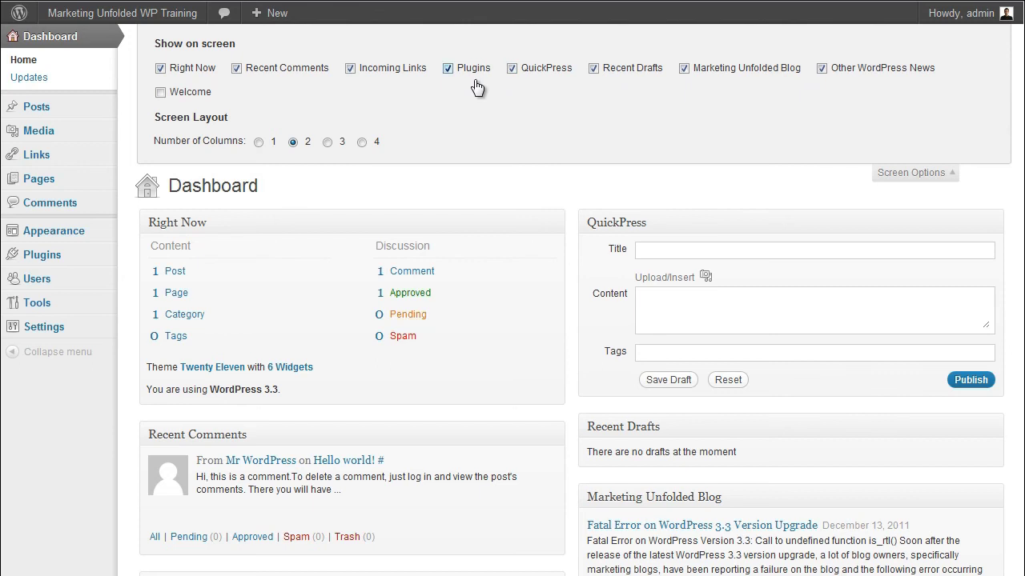
{"action": "left_click", "coordinate": [821, 68]}
{"action": "left_click", "coordinate": [684, 68]}
{"action": "left_click", "coordinate": [593, 68]}
{"action": "left_click", "coordinate": [511, 69]}
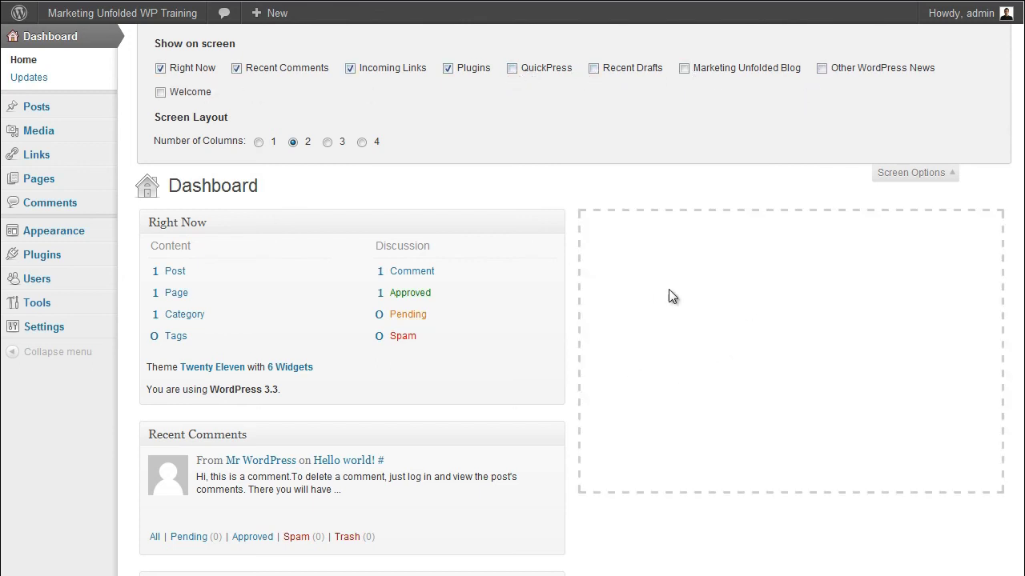
Step: Show QuickPress, Recent Drafts, Marketing Unfolded Blog and Other WordPress News again
{"action": "left_click", "coordinate": [511, 69]}
{"action": "left_click", "coordinate": [593, 68]}
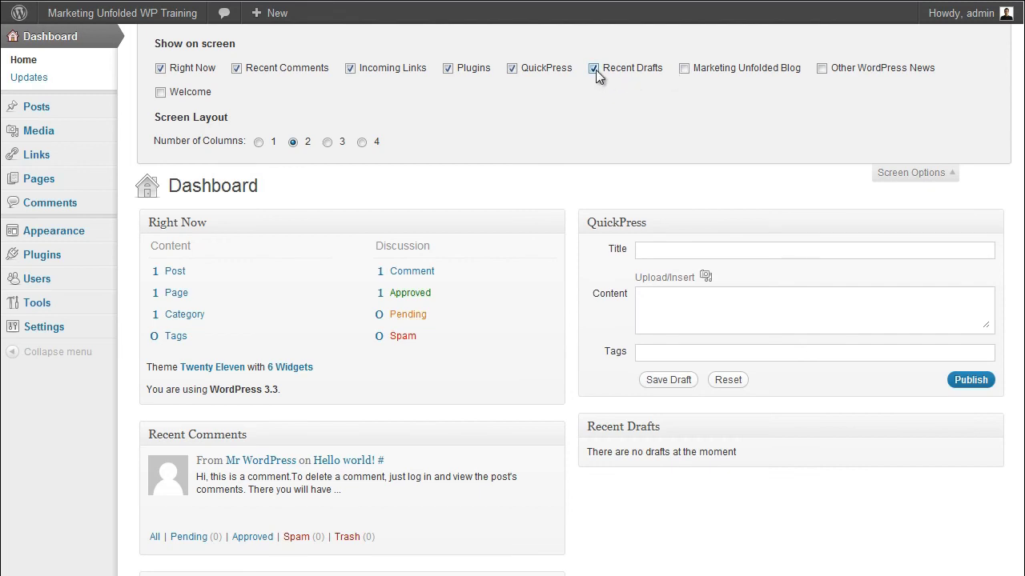
{"action": "left_click", "coordinate": [684, 68]}
{"action": "left_click", "coordinate": [822, 68]}
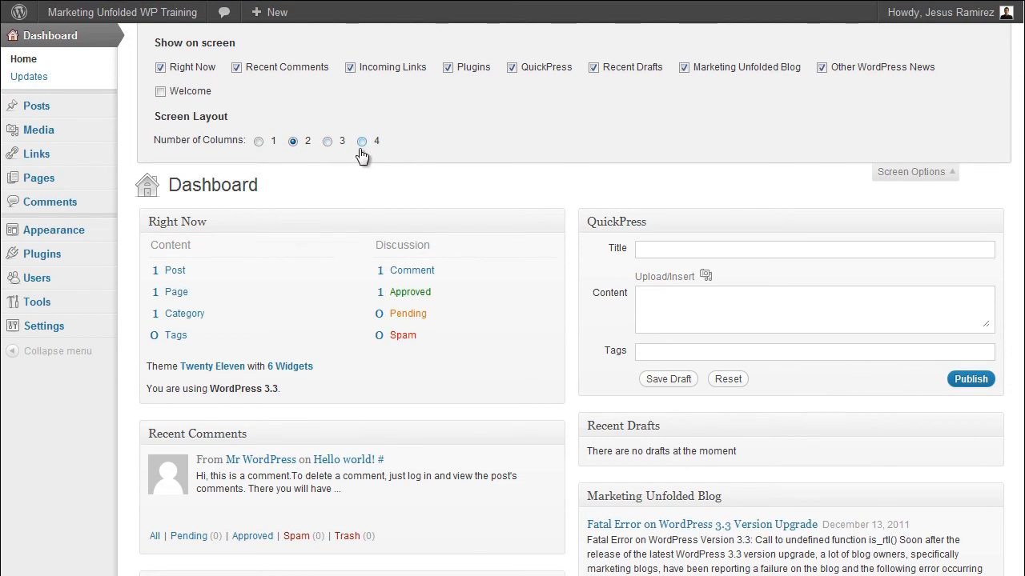
Step: Collapse the Screen Options panel, leaving the two-column Dashboard widgets visible
{"action": "left_click", "coordinate": [911, 173]}
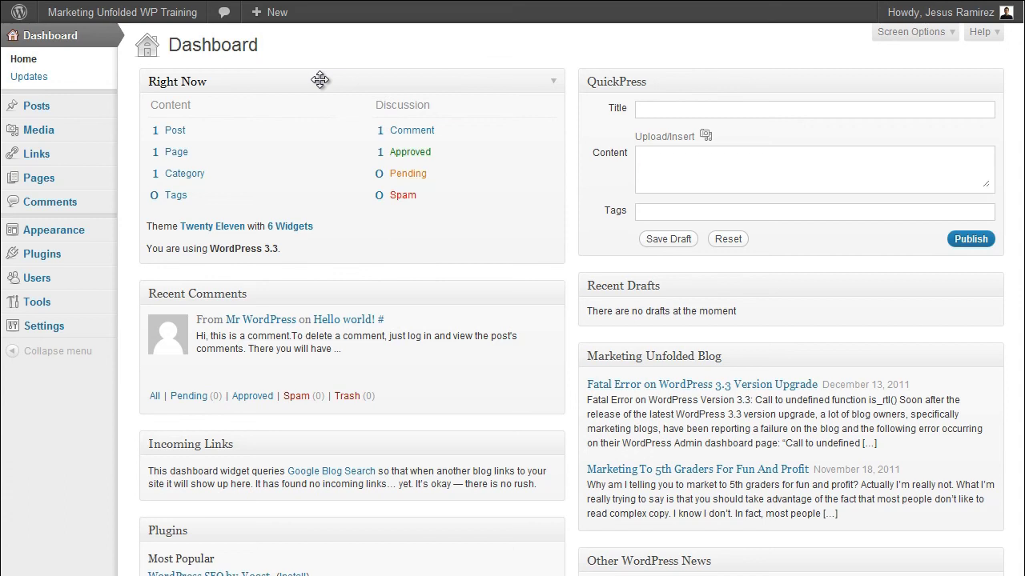
{"action": "mouse_move", "coordinate": [320, 80]}
{"action": "left_mouse_down"}
{"action": "mouse_move", "coordinate": [343, 93]}
{"action": "mouse_move", "coordinate": [682, 167]}
{"action": "mouse_move", "coordinate": [739, 280]}
{"action": "mouse_move", "coordinate": [753, 293]}
{"action": "mouse_move", "coordinate": [806, 295]}
{"action": "mouse_move", "coordinate": [790, 302]}
{"action": "mouse_move", "coordinate": [784, 286]}
{"action": "mouse_move", "coordinate": [345, 290]}
{"action": "mouse_move", "coordinate": [322, 99]}
{"action": "mouse_move", "coordinate": [335, 80]}
{"action": "left_mouse_up"}
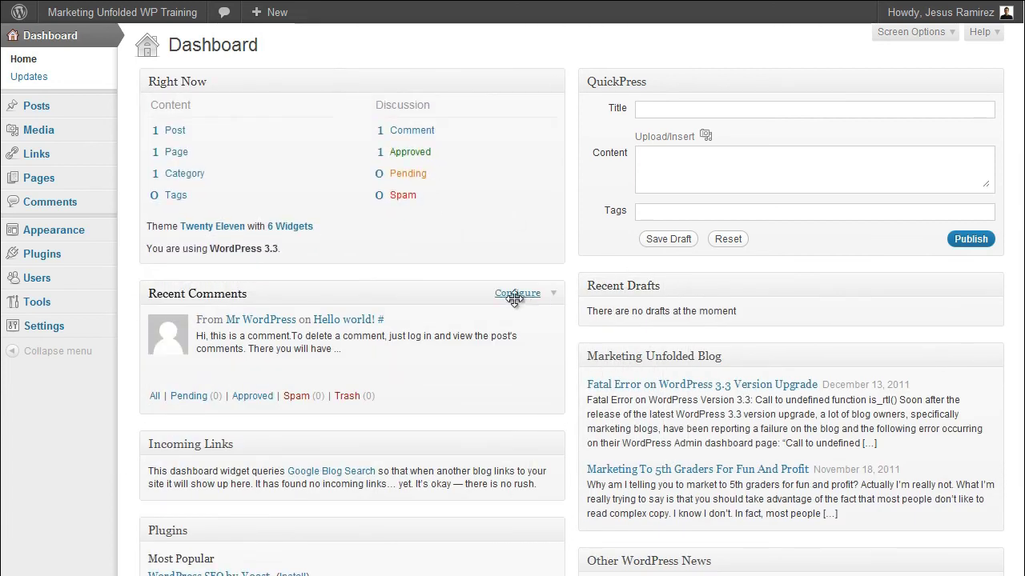